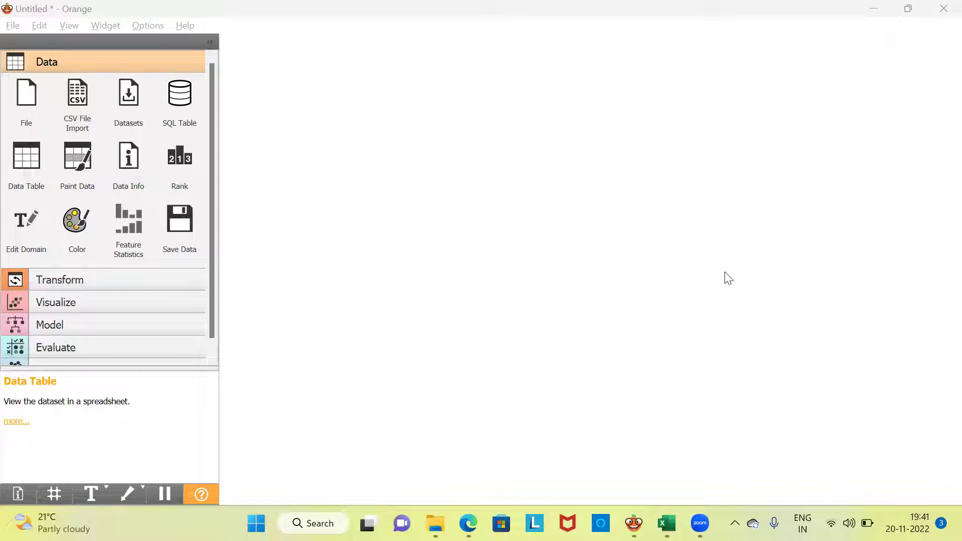
Switch to the Boston workbook in Excel and examine its column headers from crim through medv.
mouse_move(667, 524)
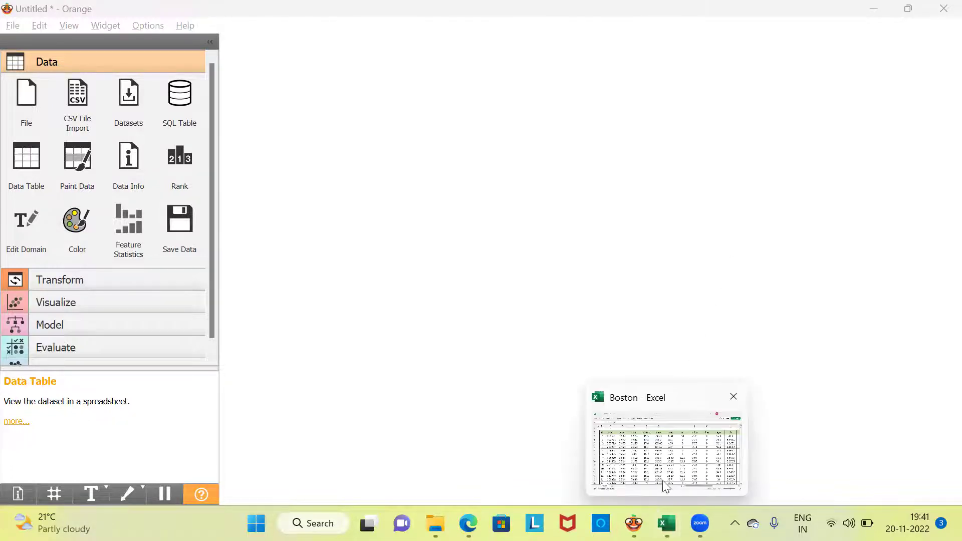
click(658, 466)
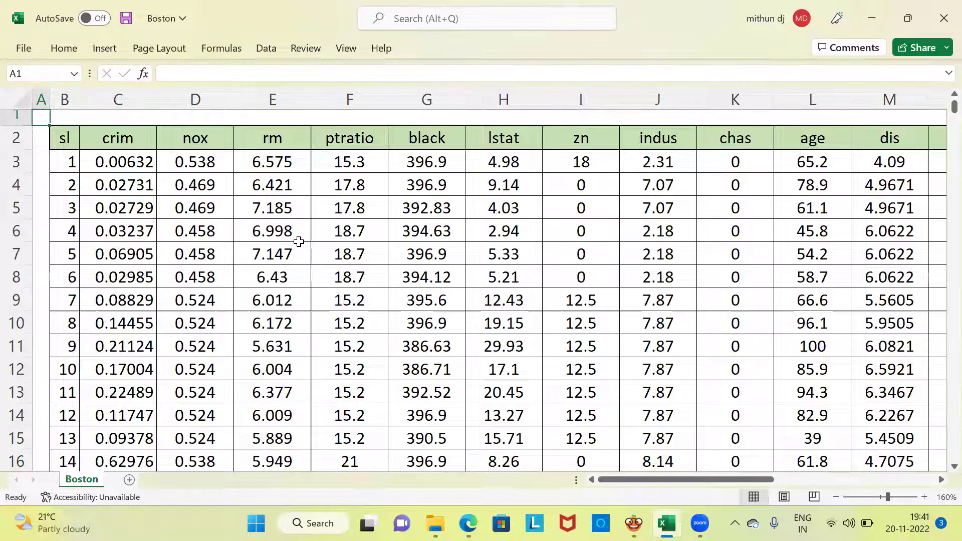
click(127, 140)
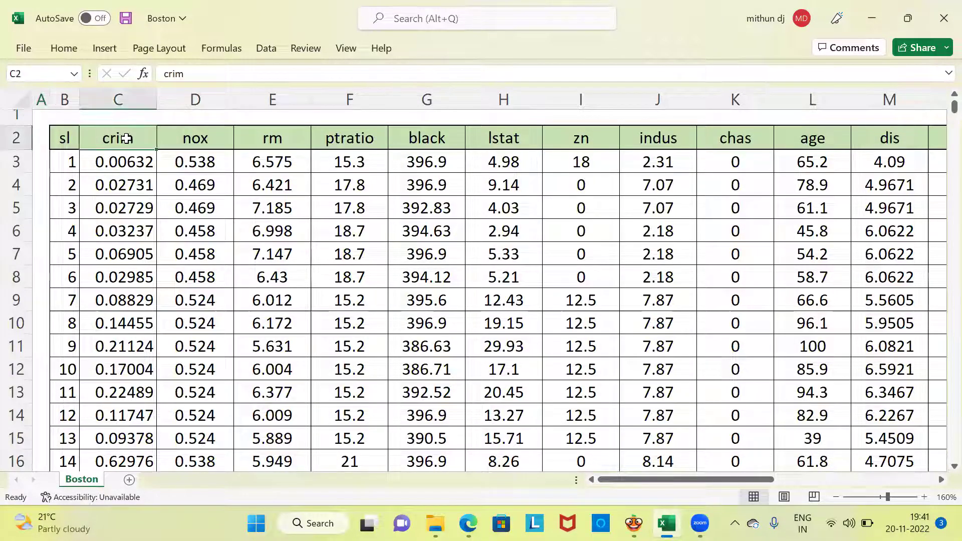
click(193, 140)
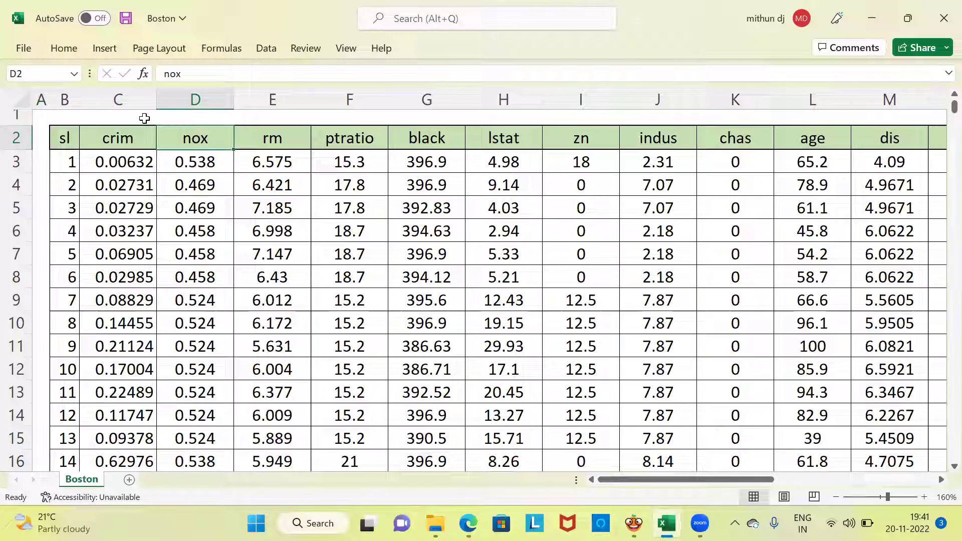
click(265, 134)
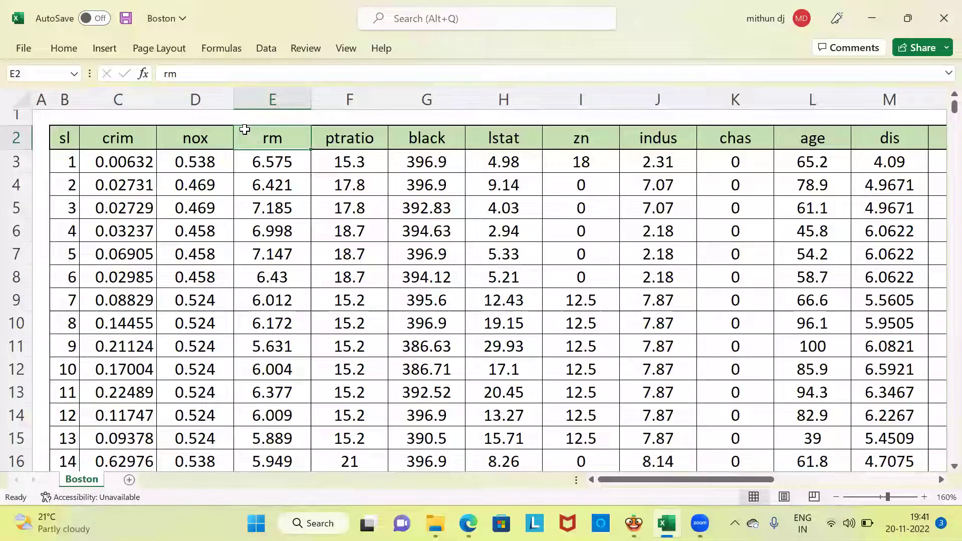
click(433, 137)
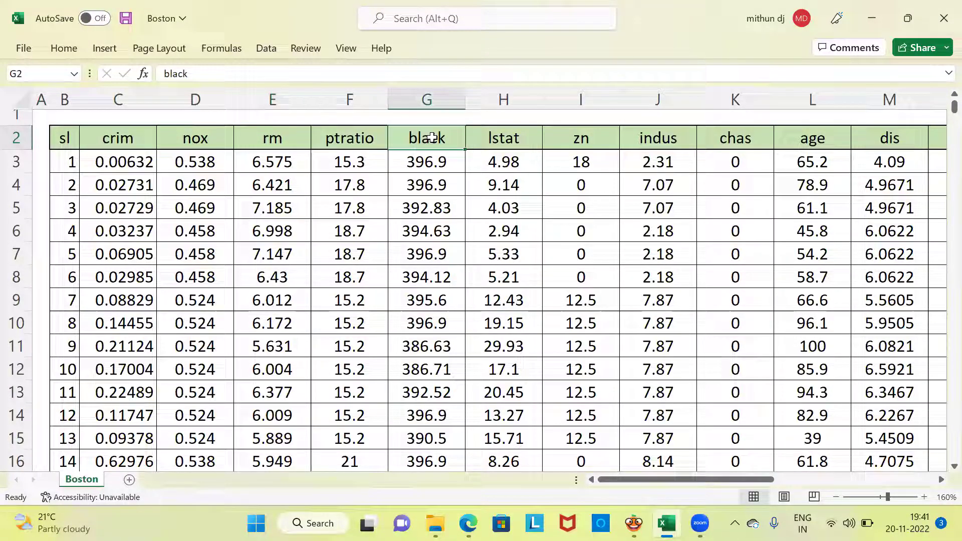
click(520, 139)
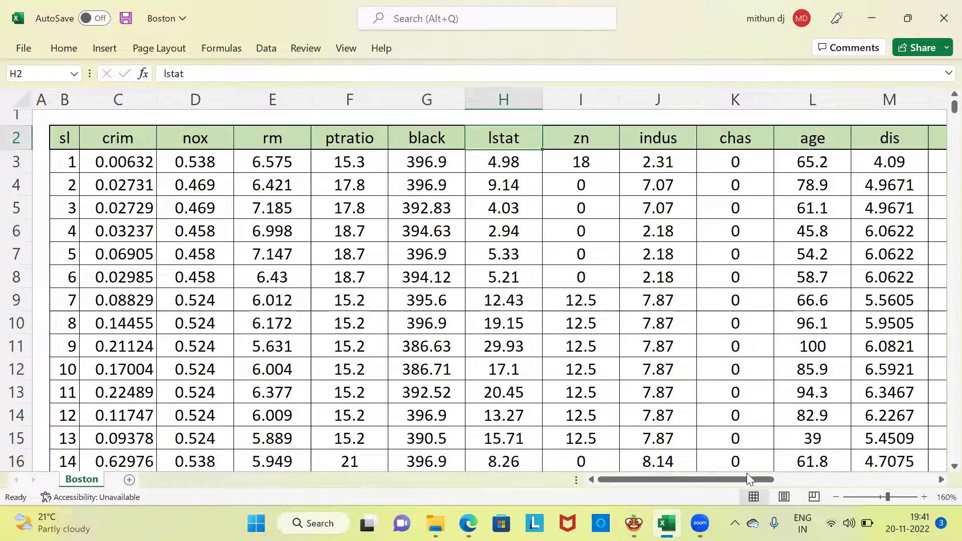
drag(749, 476, 850, 485)
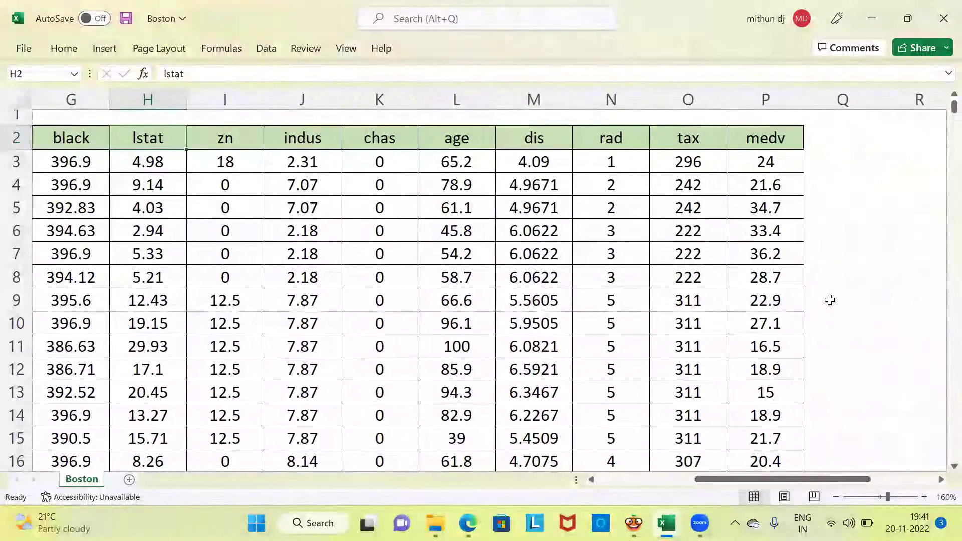
click(767, 94)
click(781, 139)
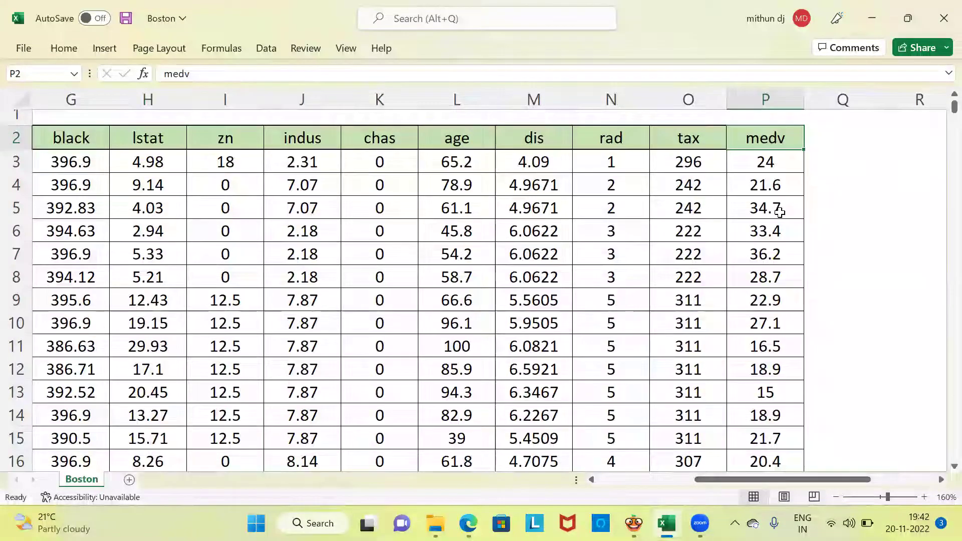
Switch back to Orange and add a File widget to the empty canvas.
mouse_move(634, 523)
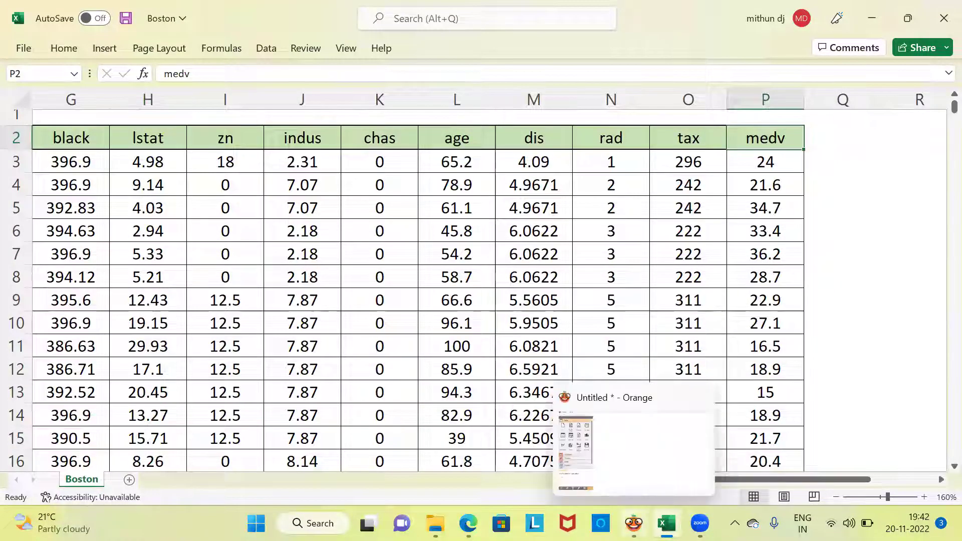
click(588, 386)
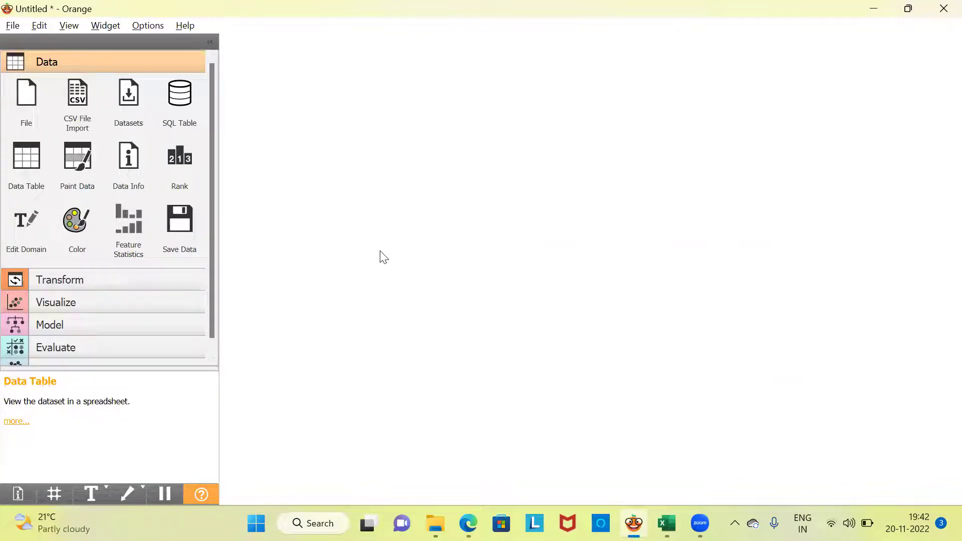
double_click(307, 152)
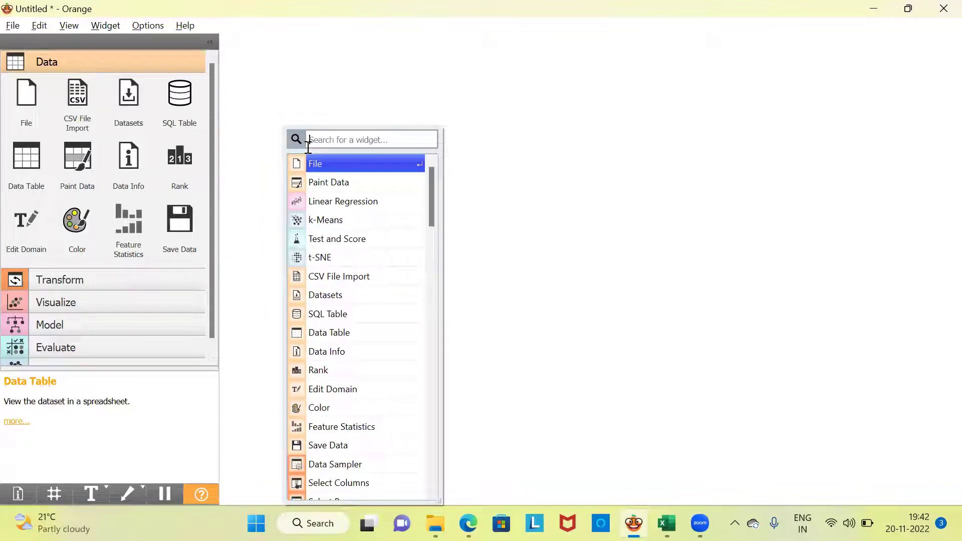
click(329, 165)
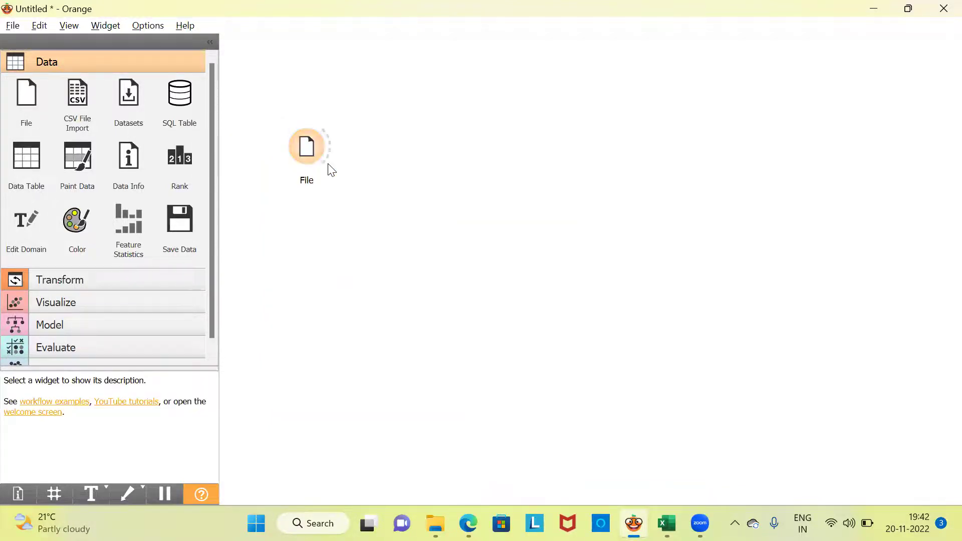
In the File widget for housing.tab, set the MEDV column's role to target and apply the column settings.
double_click(313, 153)
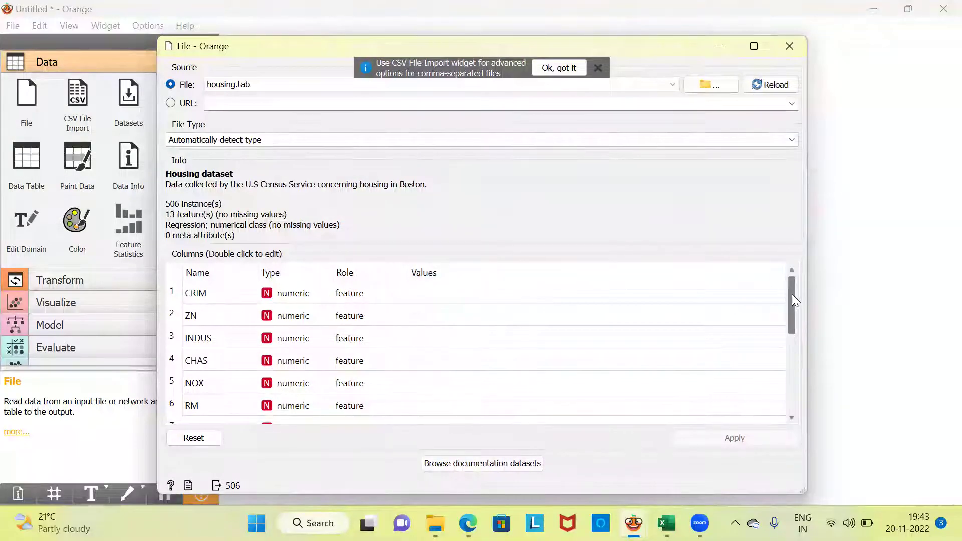
drag(792, 294, 788, 394)
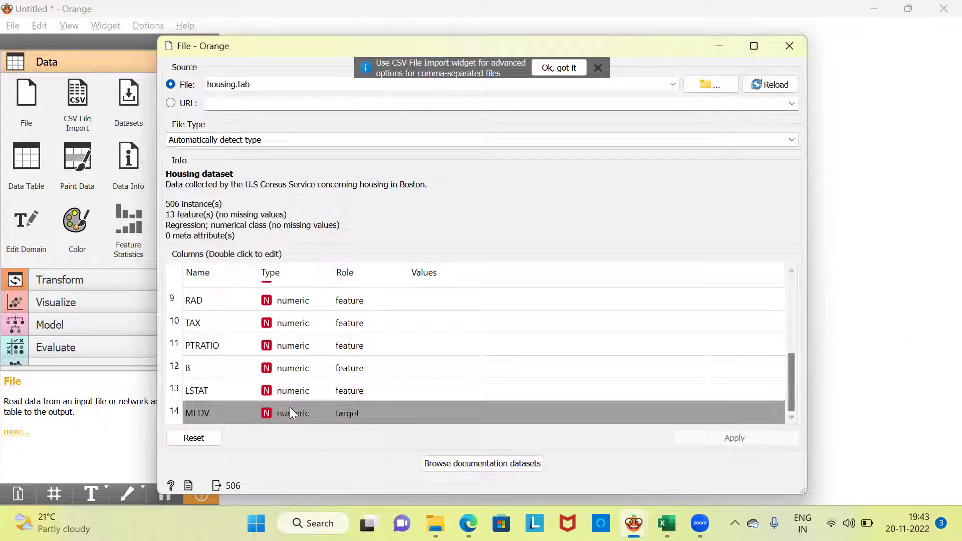
double_click(360, 414)
click(359, 414)
double_click(360, 414)
click(360, 414)
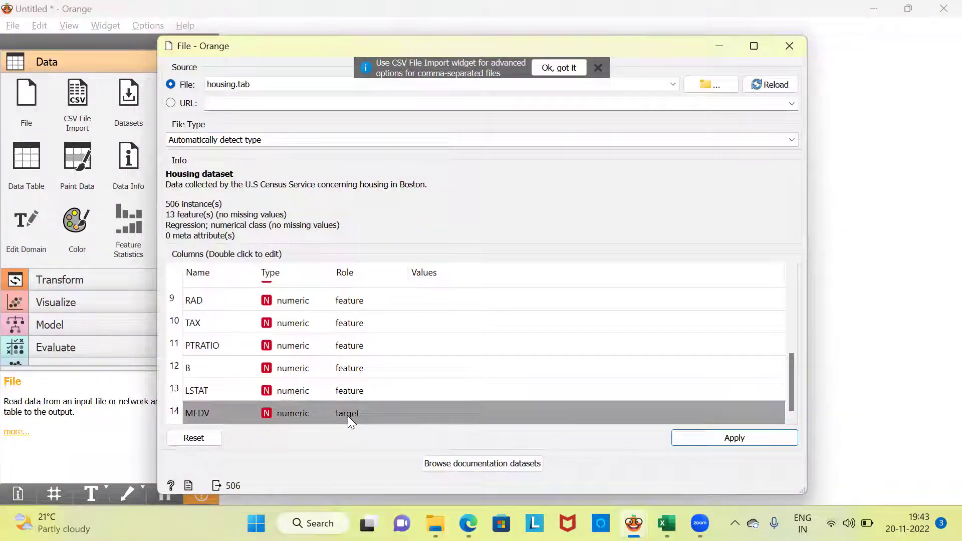
click(731, 439)
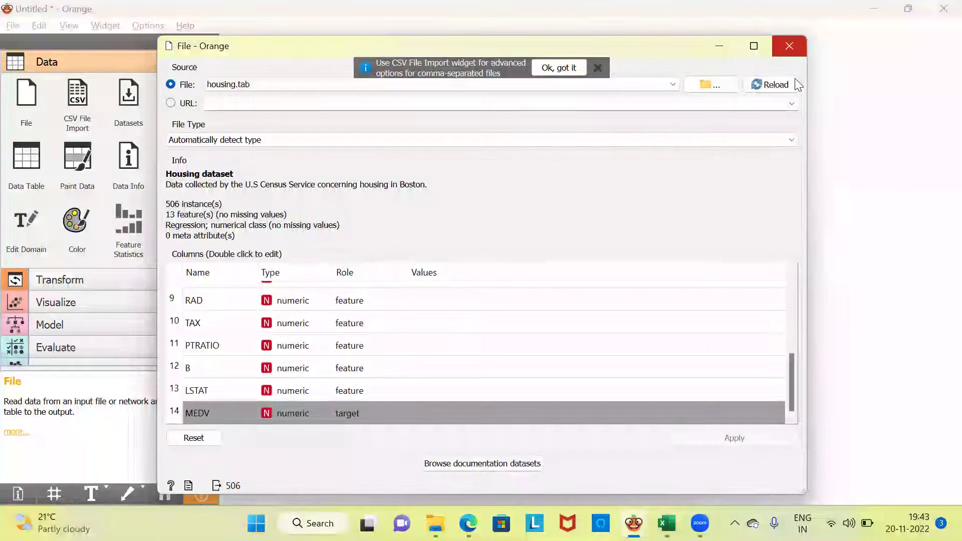
click(789, 46)
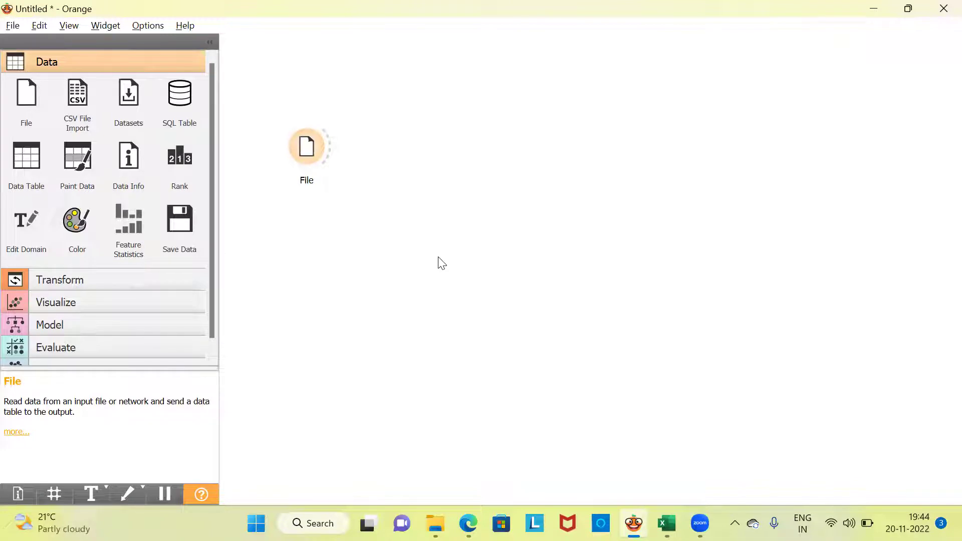
Add a Data Table widget beside the File widget and connect File's data output to it.
right_click(392, 133)
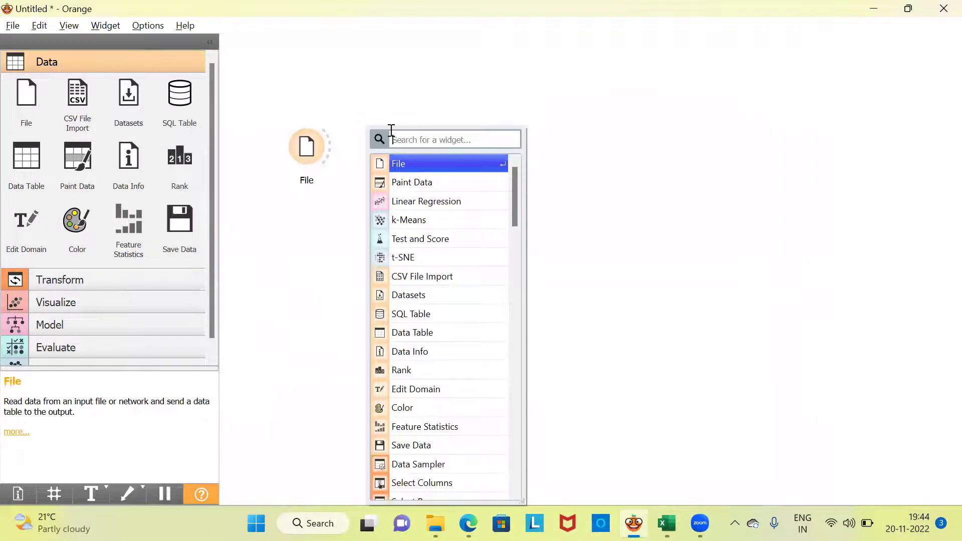
text(data)
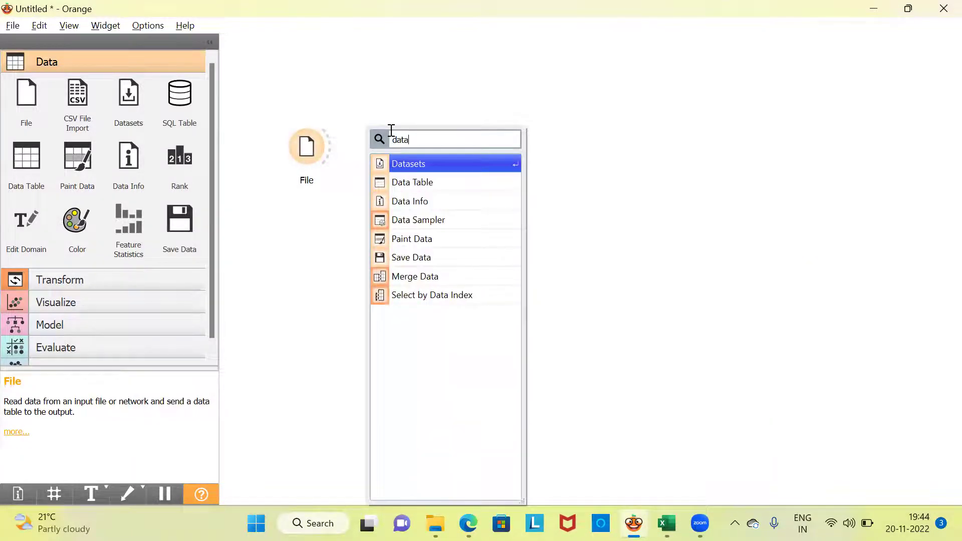
click(433, 163)
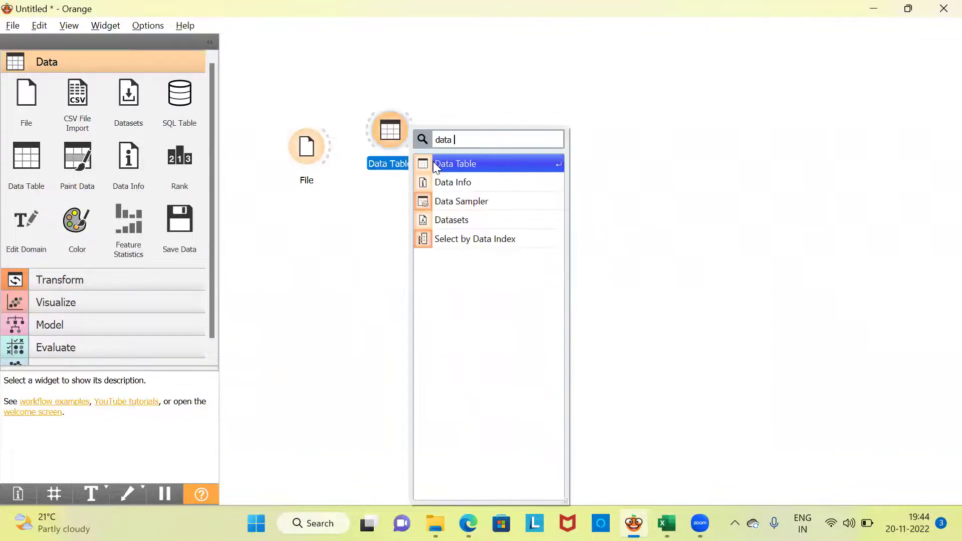
drag(337, 154, 396, 135)
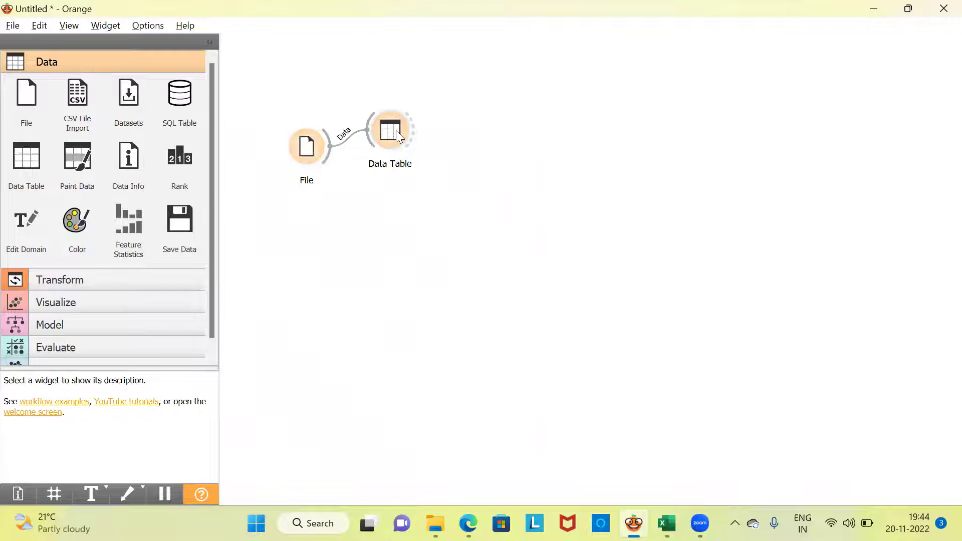
Open the Data Table and examine the housing records across the columns from MEDV to LSTAT.
double_click(396, 131)
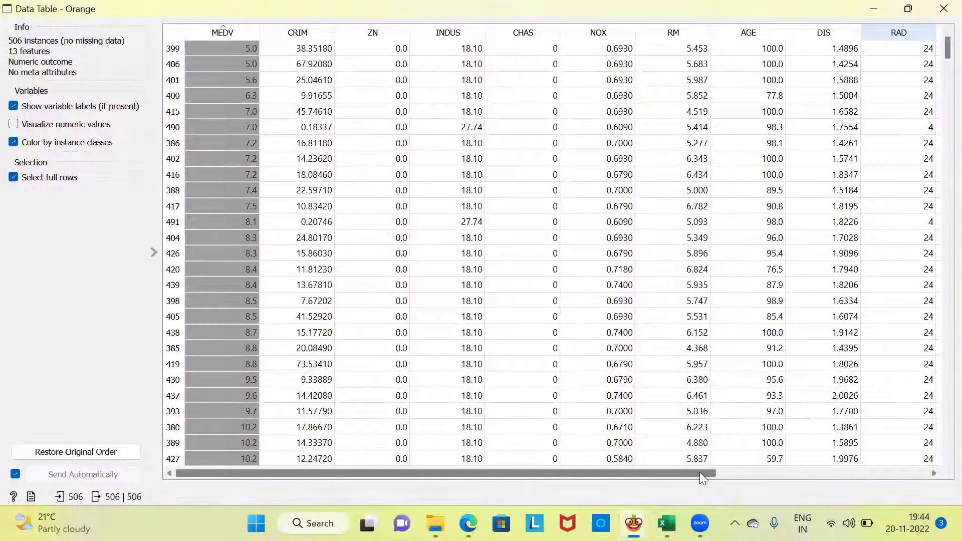
drag(700, 471, 922, 455)
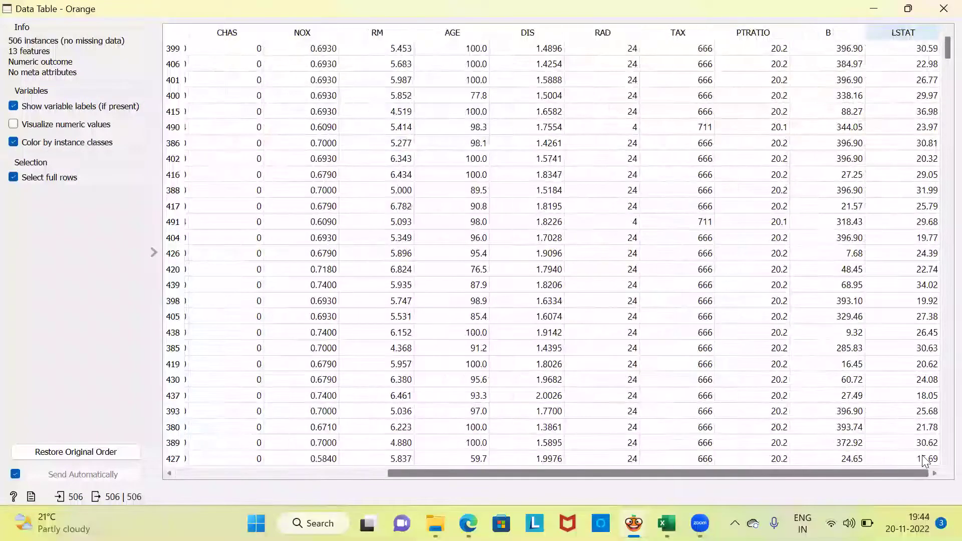
click(940, 10)
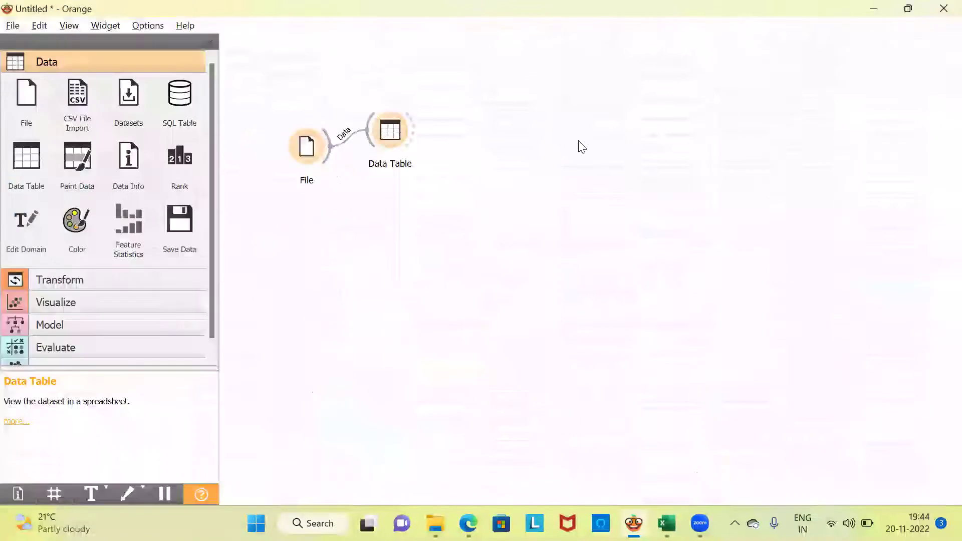
Move the Data Table widget slightly up and away from File, and add a Linear Regression widget below it.
drag(402, 127, 433, 114)
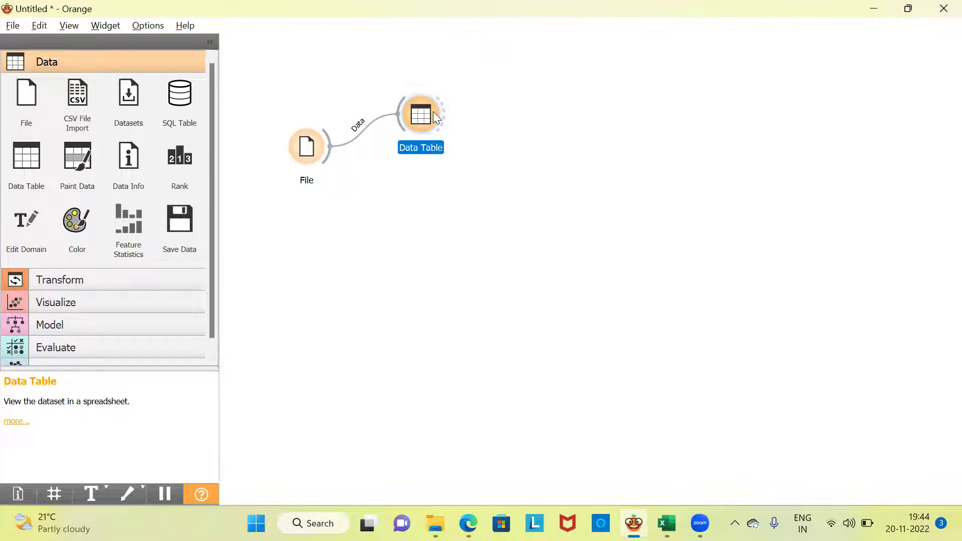
double_click(410, 202)
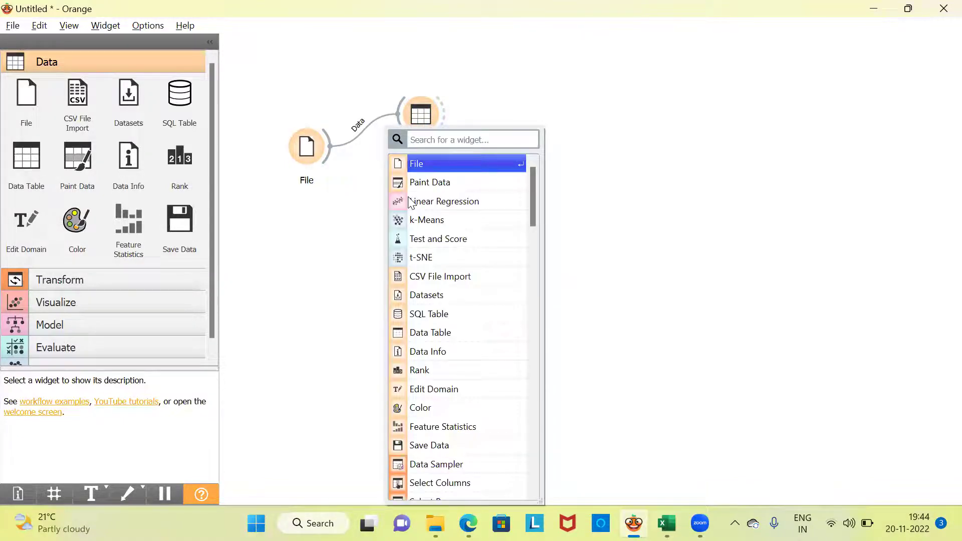
text(lin)
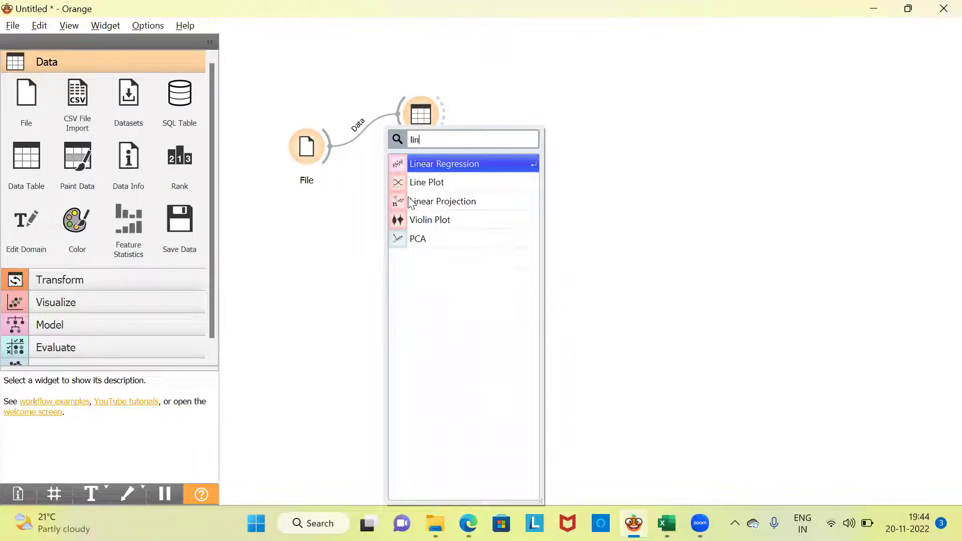
click(478, 161)
double_click(474, 165)
click(409, 209)
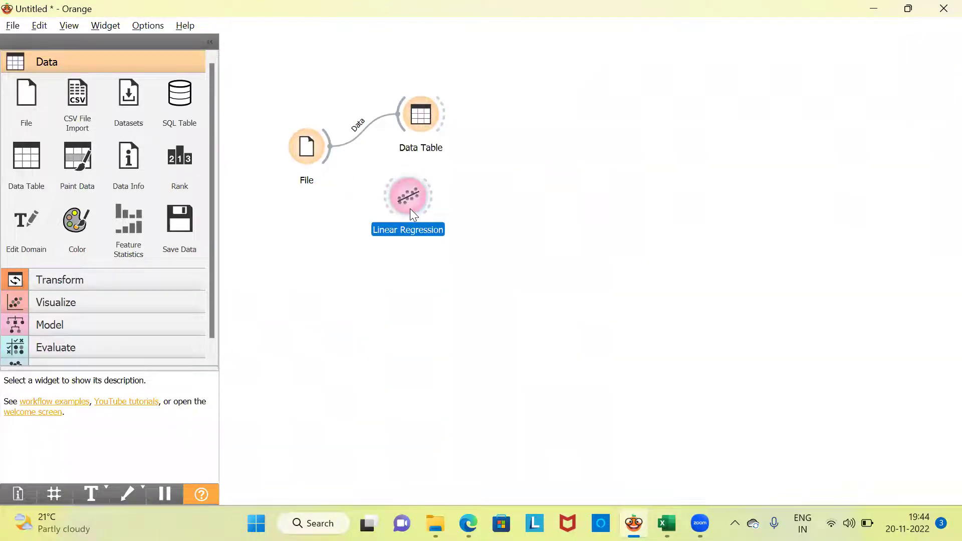
Connect the File widget's data to Linear Regression, aligned under Data Table, and view the regression widget's settings.
mouse_move(410, 209)
mouse_down()
mouse_move(427, 217)
mouse_move(421, 213)
mouse_up()
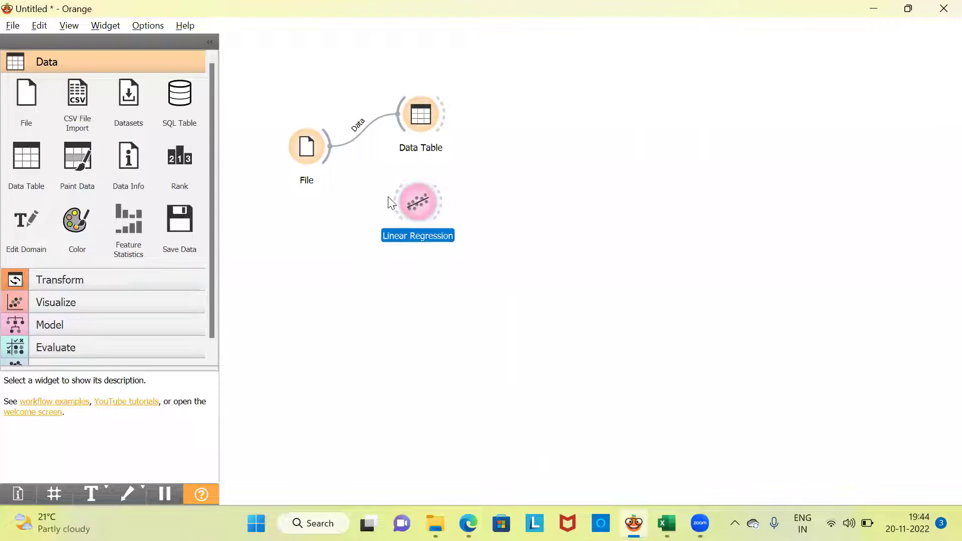
drag(329, 147, 400, 201)
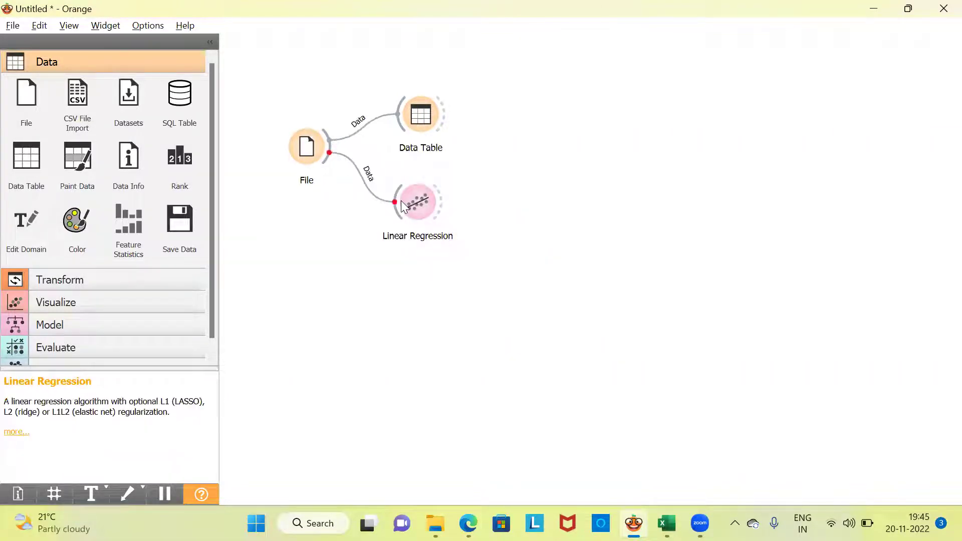
double_click(412, 204)
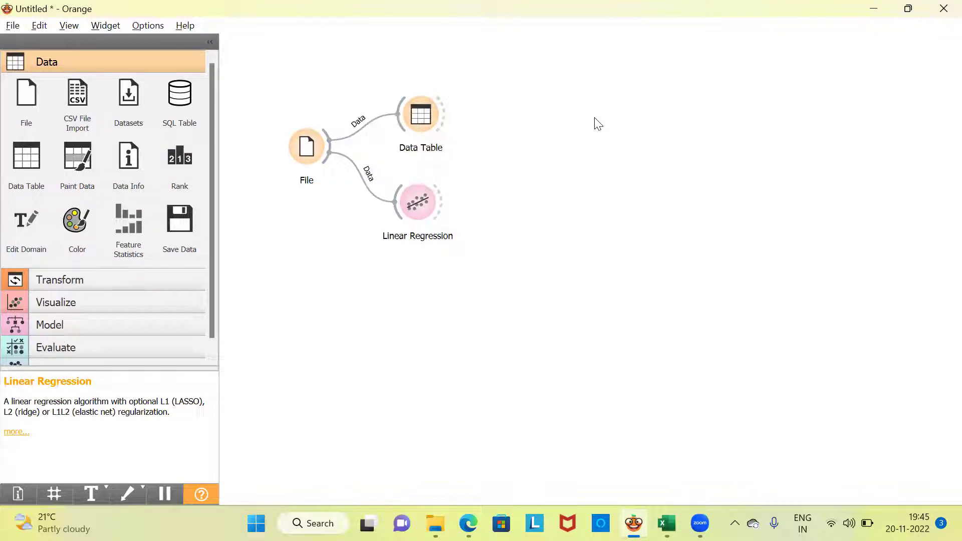
Add a second Data Table beside Linear Regression and link the regression's Coefficients output to its Data input.
right_click(496, 207)
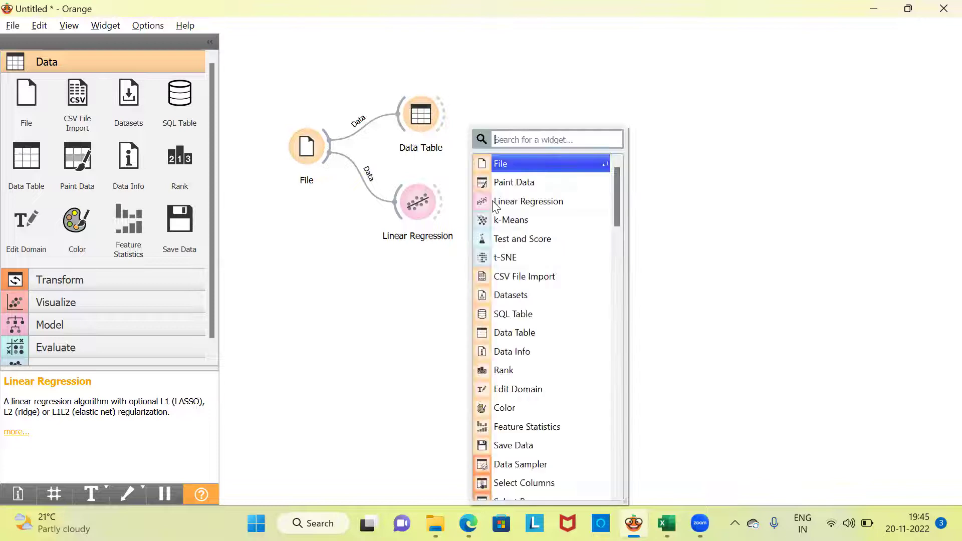
text(data)
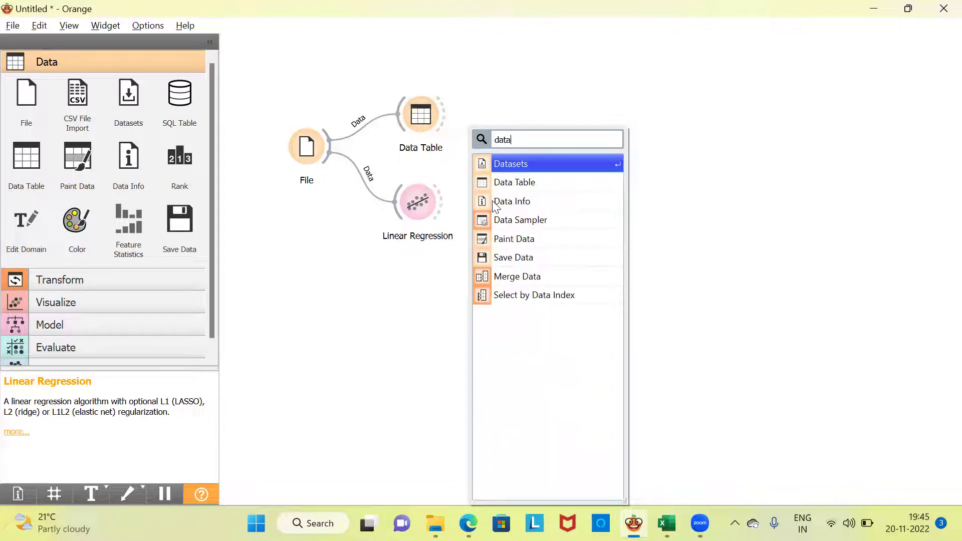
double_click(541, 186)
drag(490, 205, 513, 205)
drag(440, 204, 506, 195)
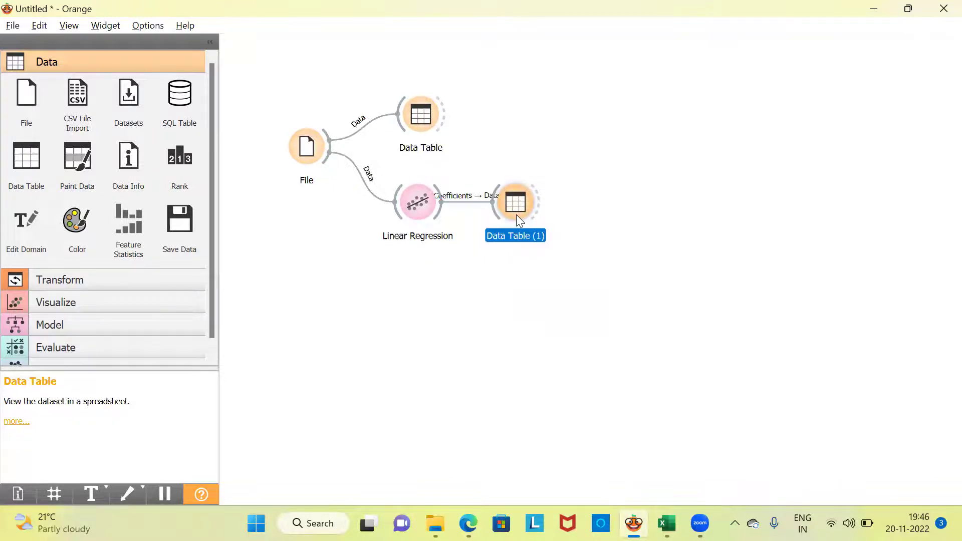
Open the Data Table linked to Linear Regression, examine the coefficients sorted in ascending order, and close it.
double_click(516, 215)
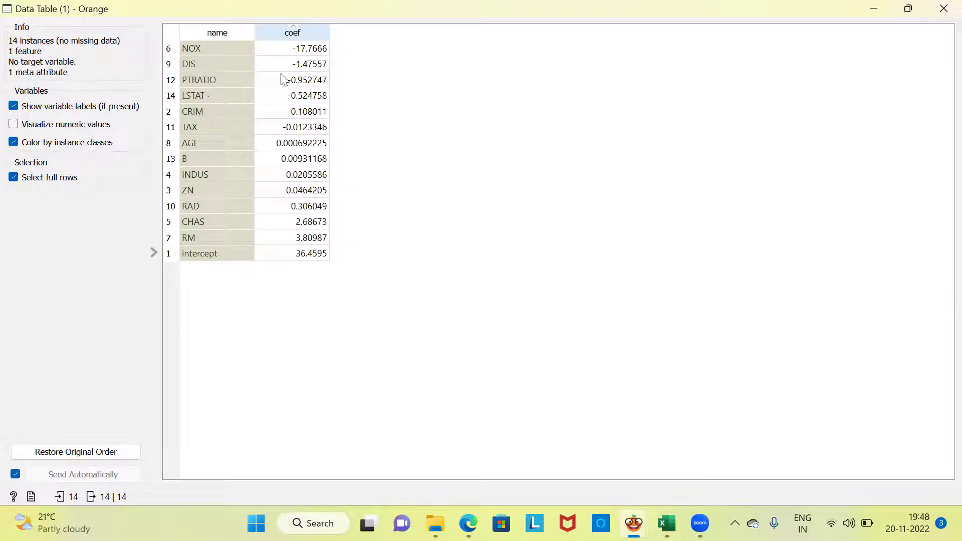
click(944, 9)
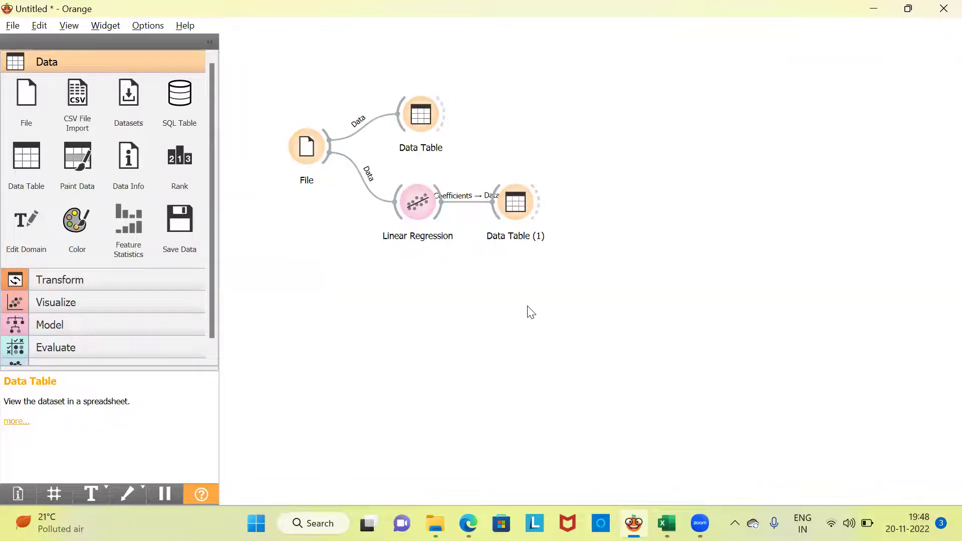
Add a Test and Score widget to the canvas below Linear Regression.
right_click(417, 299)
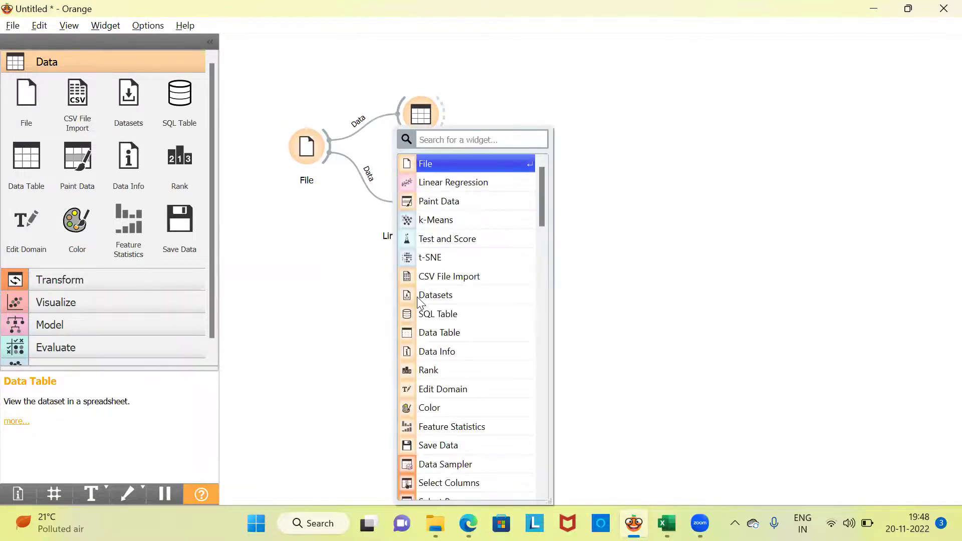
text(test)
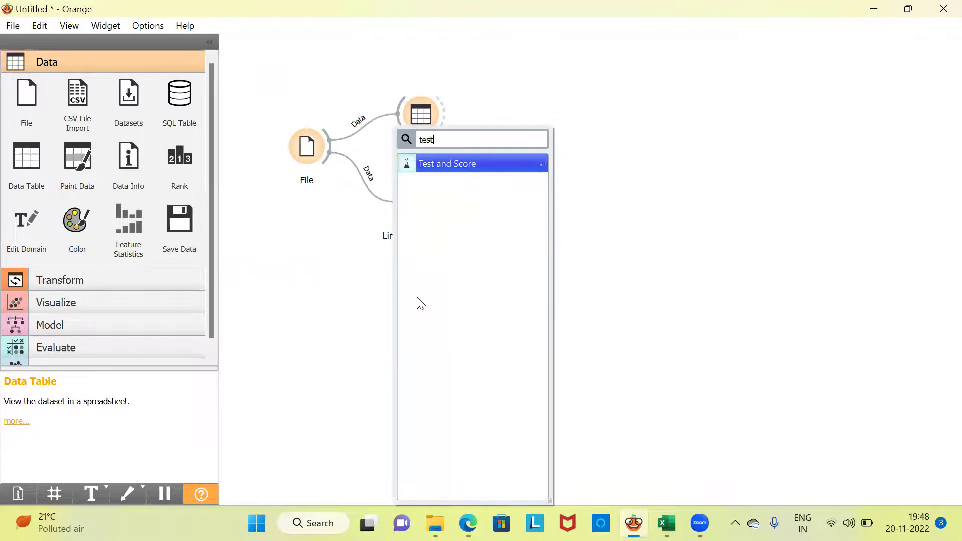
click(463, 163)
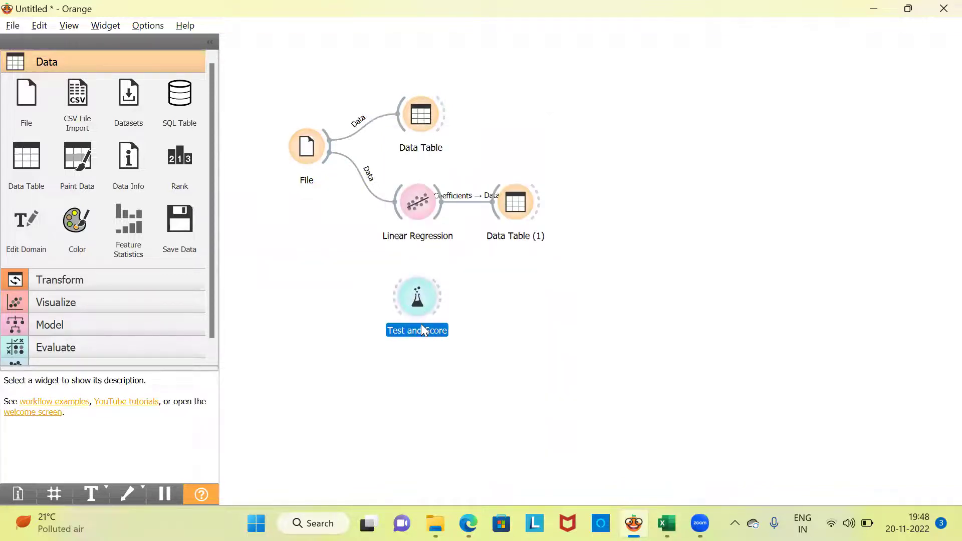
click(421, 343)
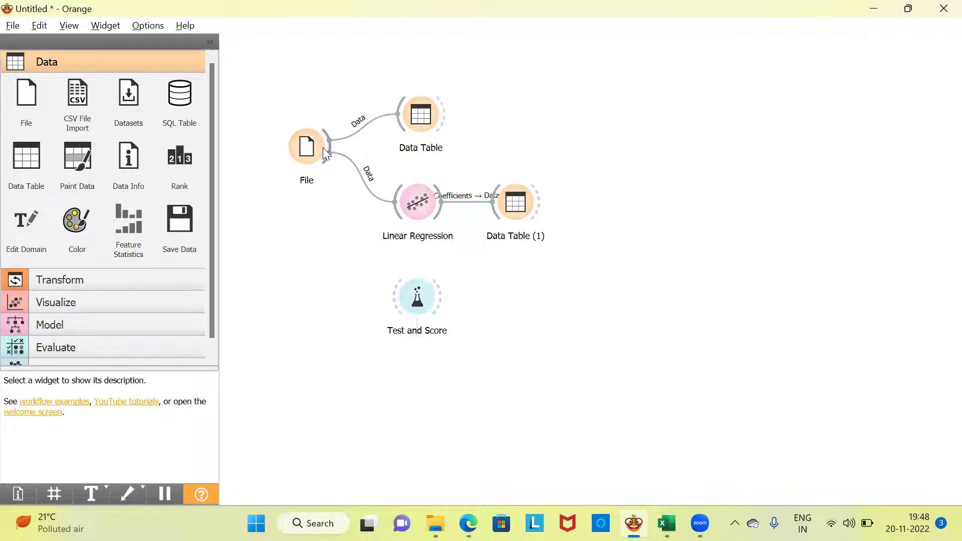
Connect File's Data output and Linear Regression's Learner output to the Test and Score widget.
drag(327, 154, 397, 317)
drag(441, 219, 427, 332)
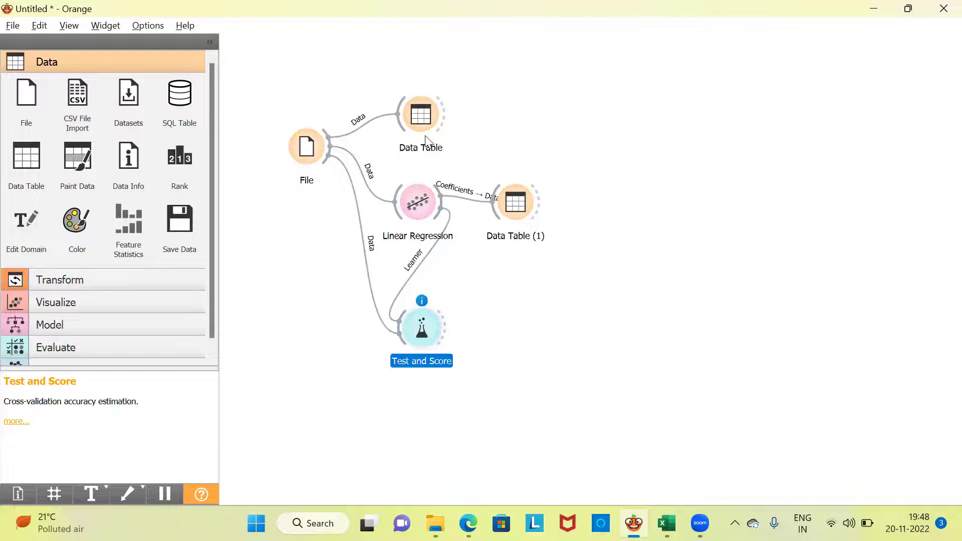
mouse_move(405, 208)
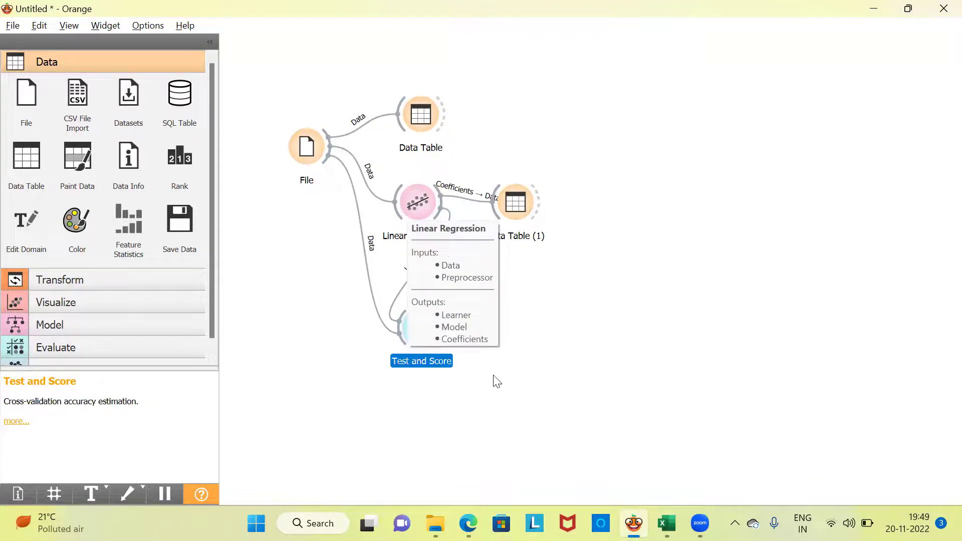
click(429, 360)
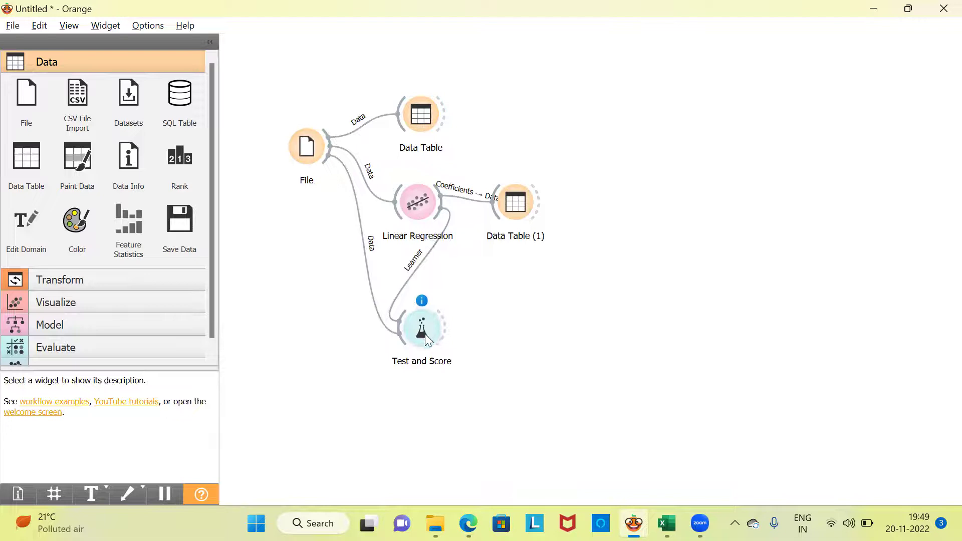
mouse_move(422, 338)
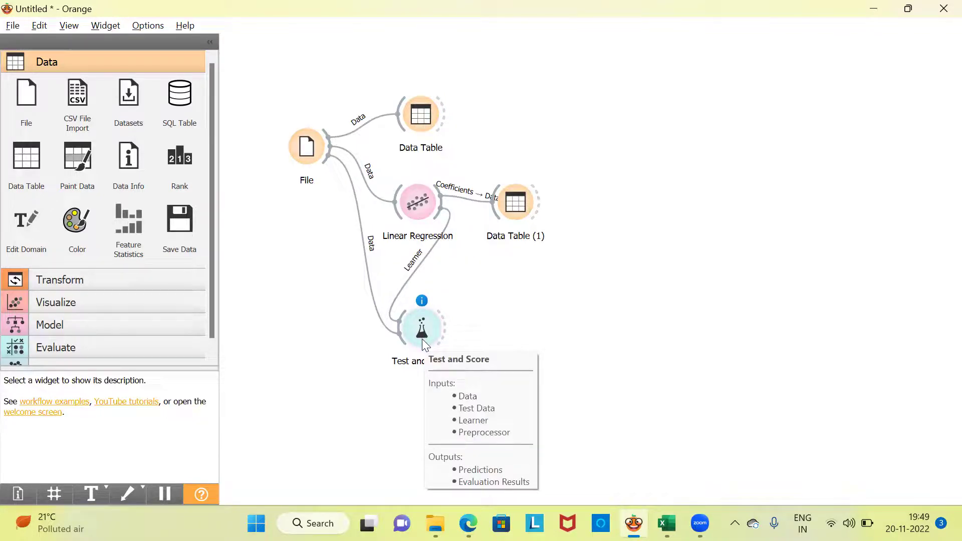
Add a third Data Table beside Test and Score and link the Predictions output to its Data input.
right_click(488, 335)
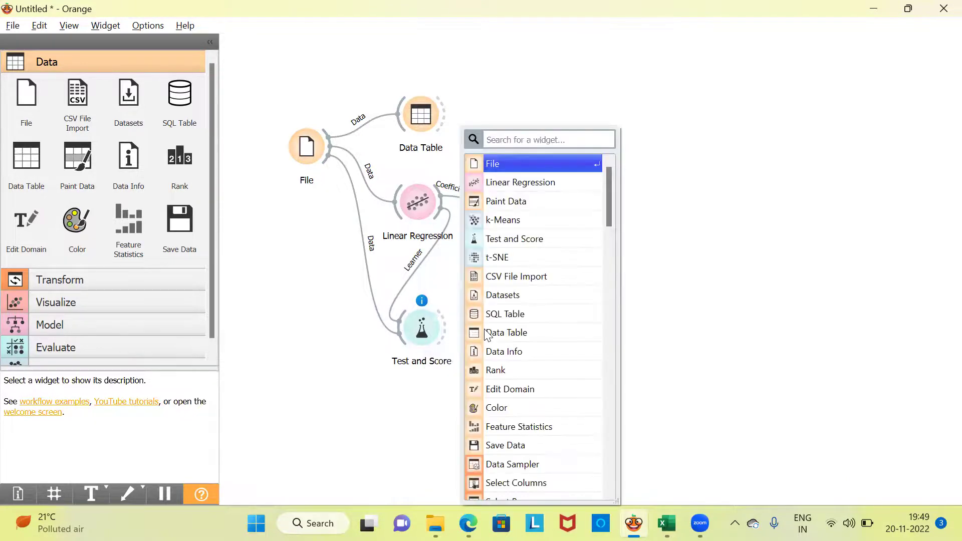
text(data)
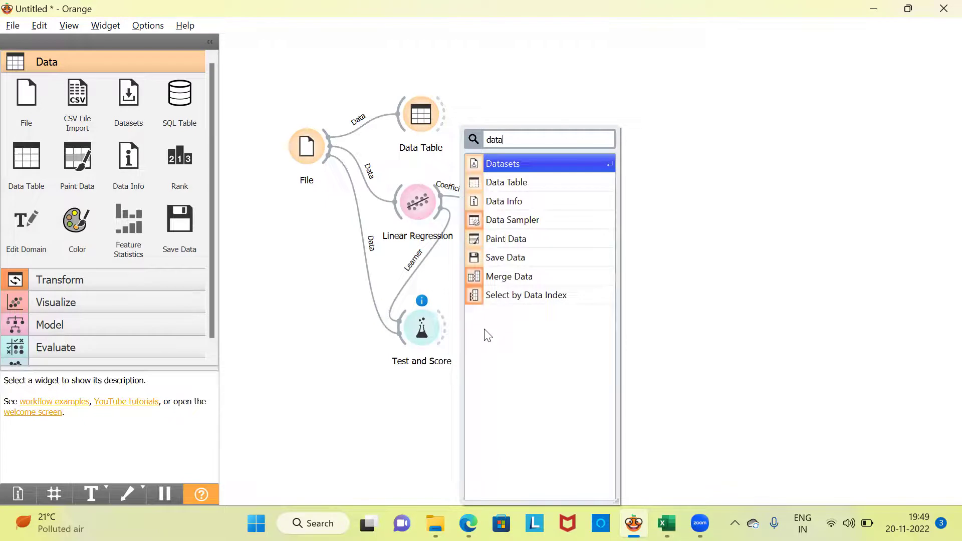
click(542, 185)
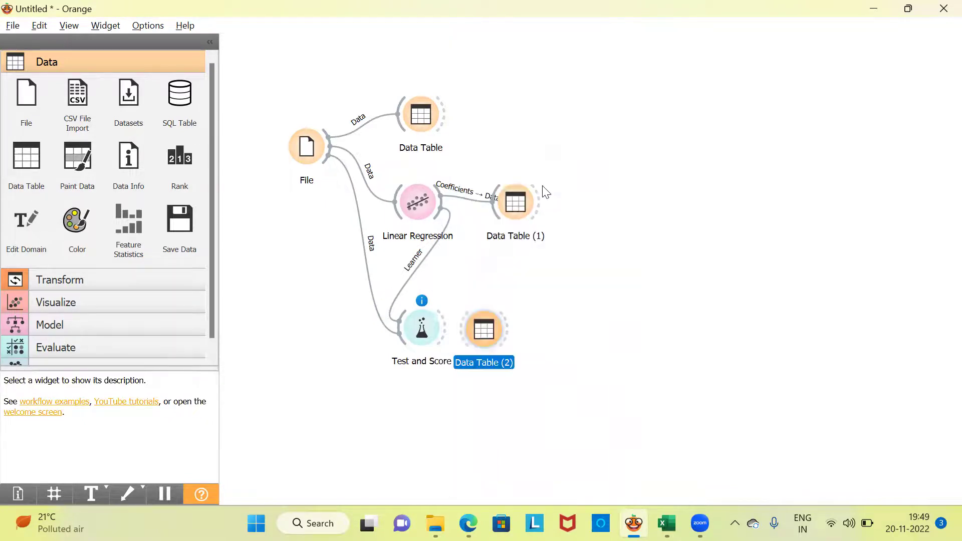
click(483, 347)
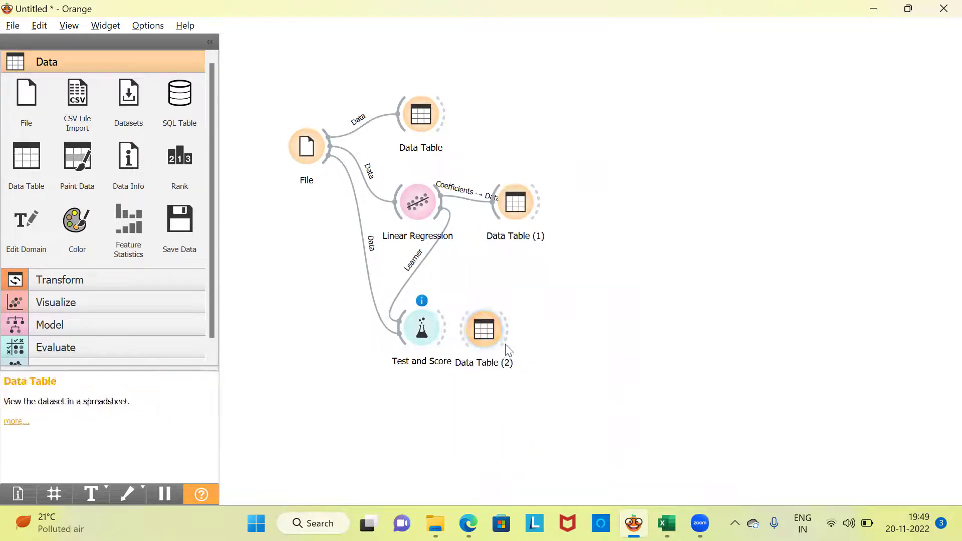
drag(492, 345, 532, 331)
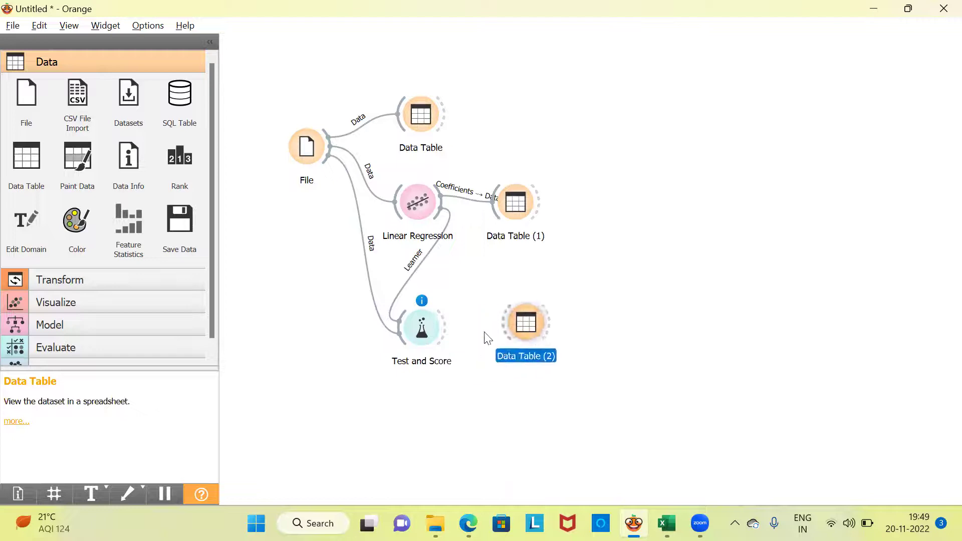
drag(444, 340, 526, 330)
Open the predictions table, compare actual and predicted values sorted by MEDV and by Linear Regression, and close it.
double_click(532, 333)
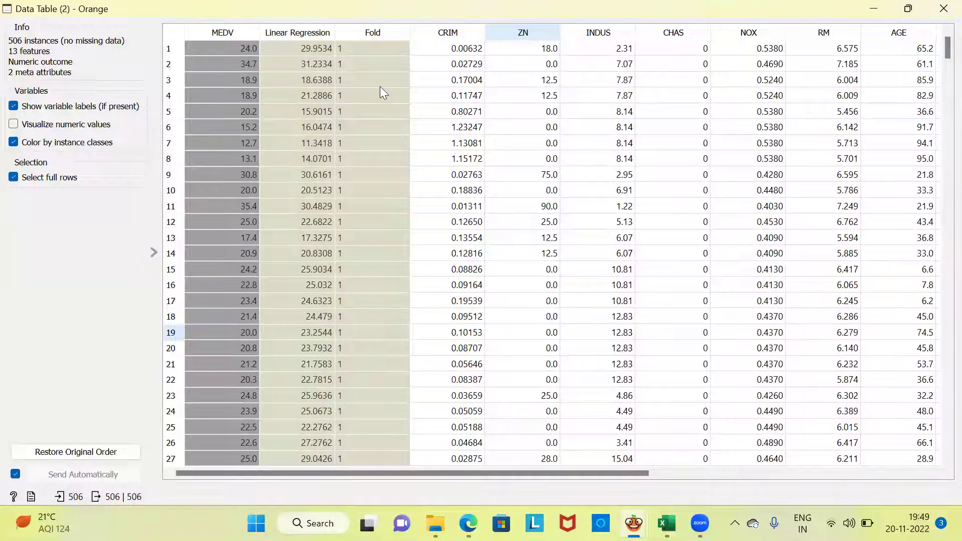
click(222, 32)
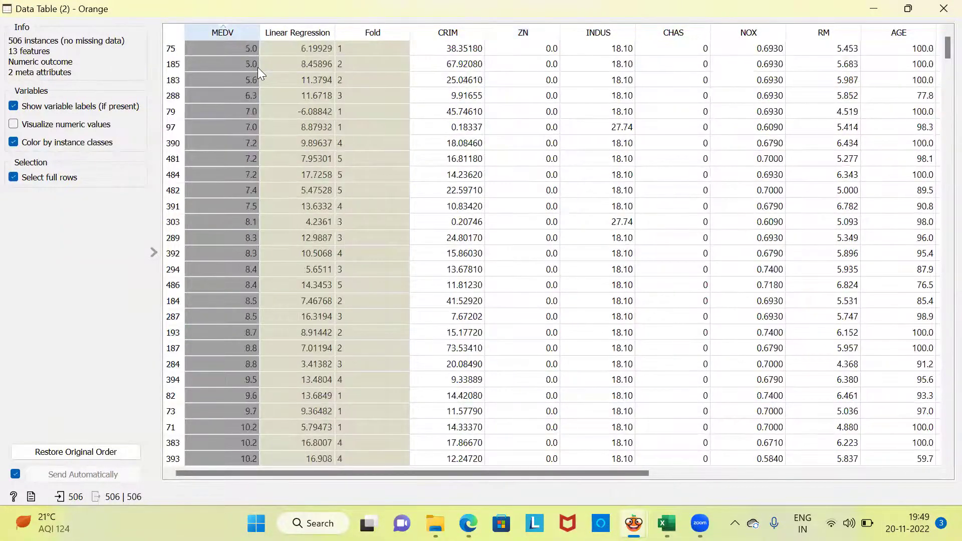
click(298, 32)
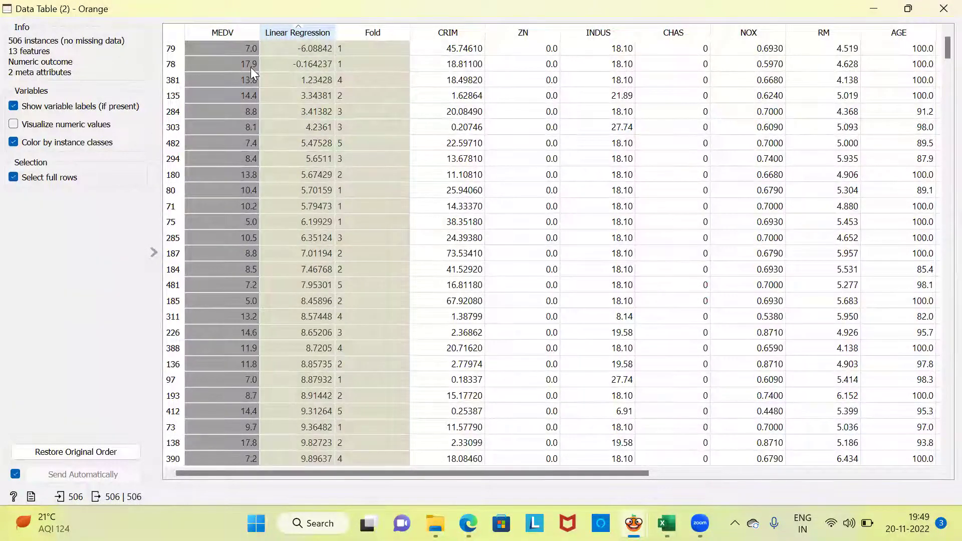
click(942, 9)
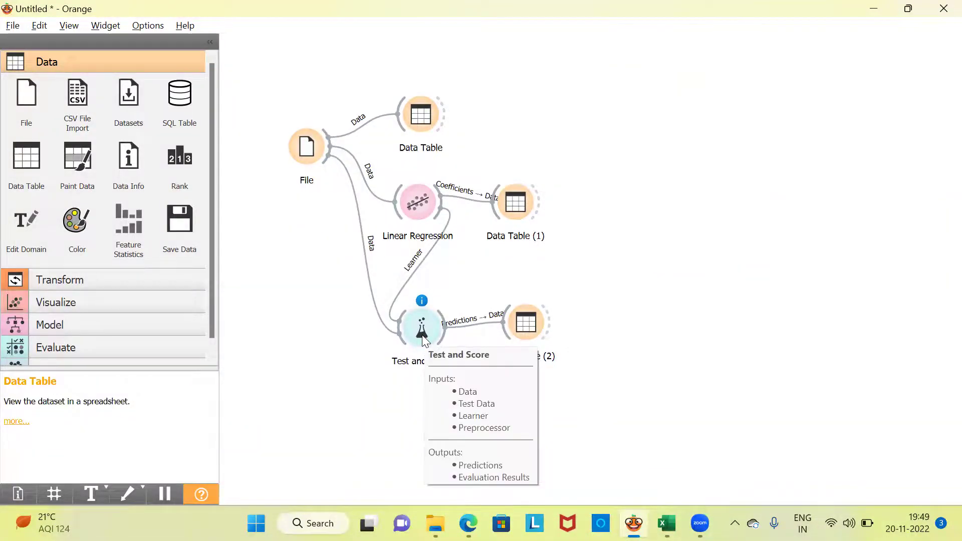
Open Test and Score, review the cross-validation MSE, RMSE, MAE and R2 of Linear Regression, and close it.
double_click(422, 337)
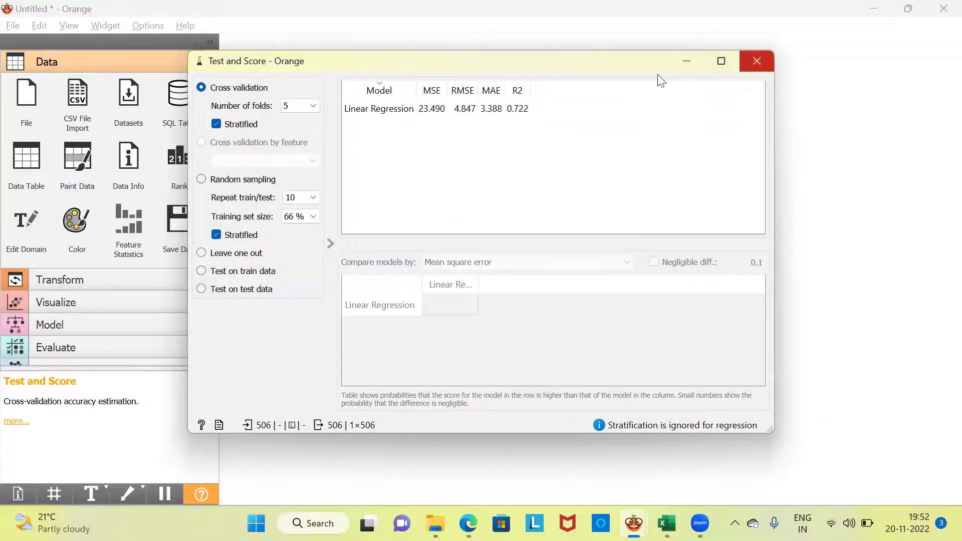
key(ctrl+w)
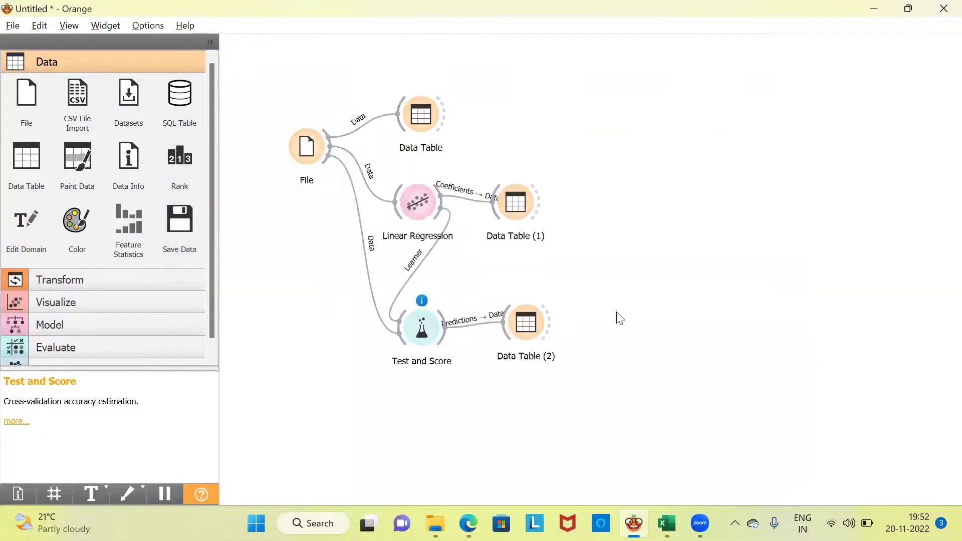